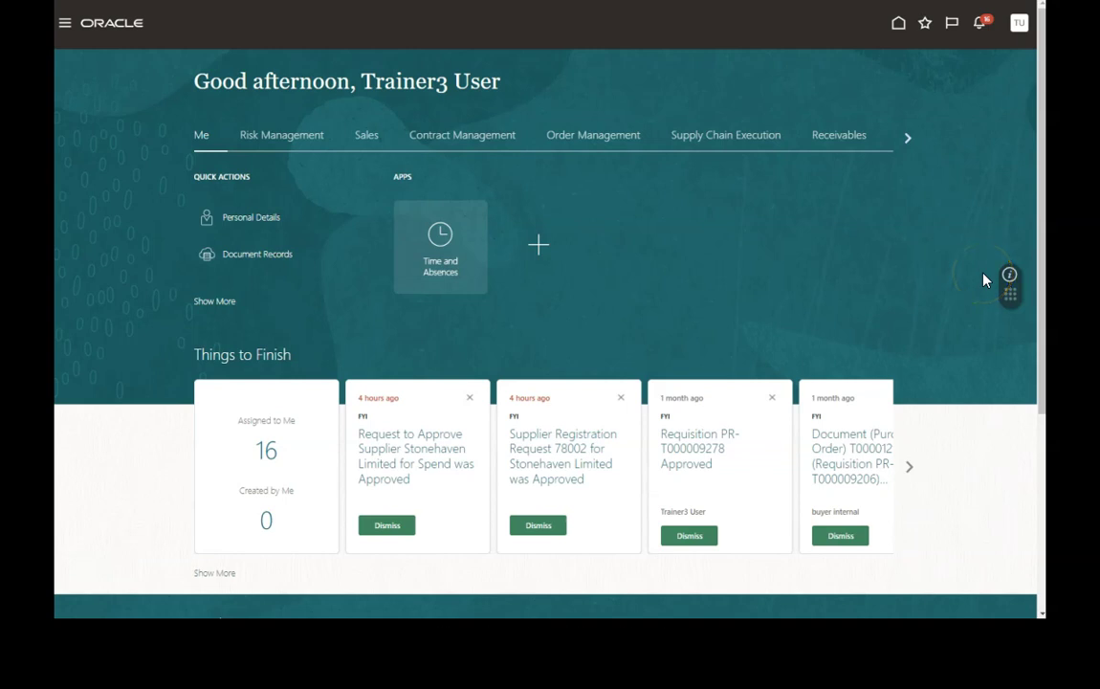
Step: Browse the Oracle Guided Learning list, including the Introduction to Oracle tasks and the Suppliers, Requisitions, Purchase Orders and Receipting groups
left_click(1008, 276)
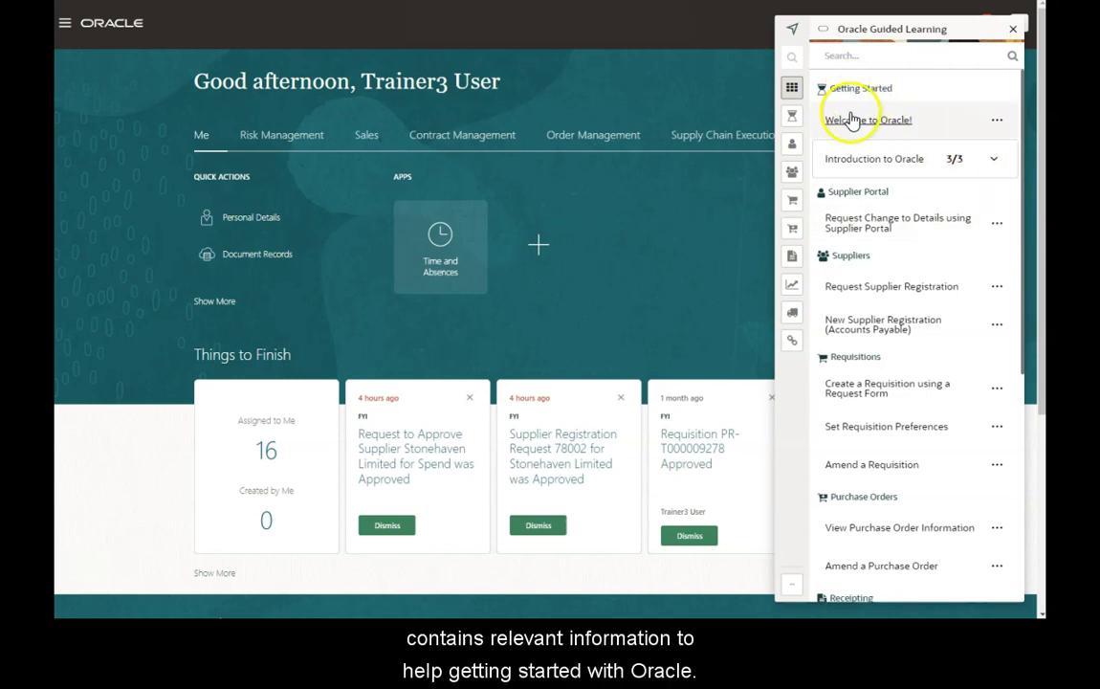
left_click(991, 165)
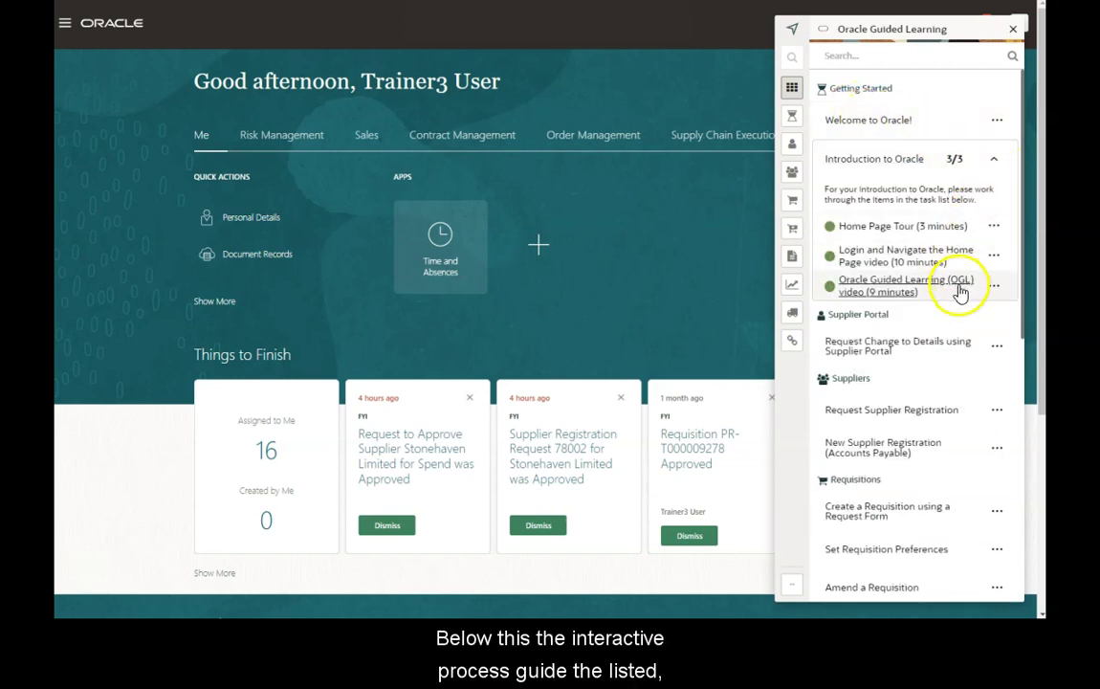
left_click(990, 164)
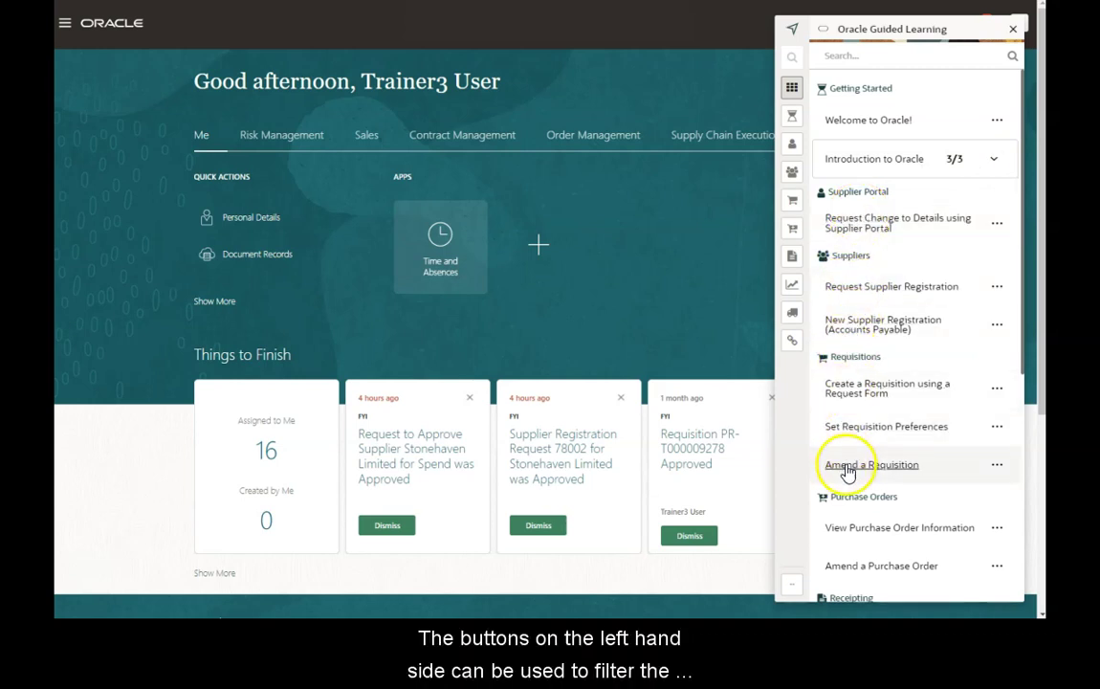
left_click(792, 172)
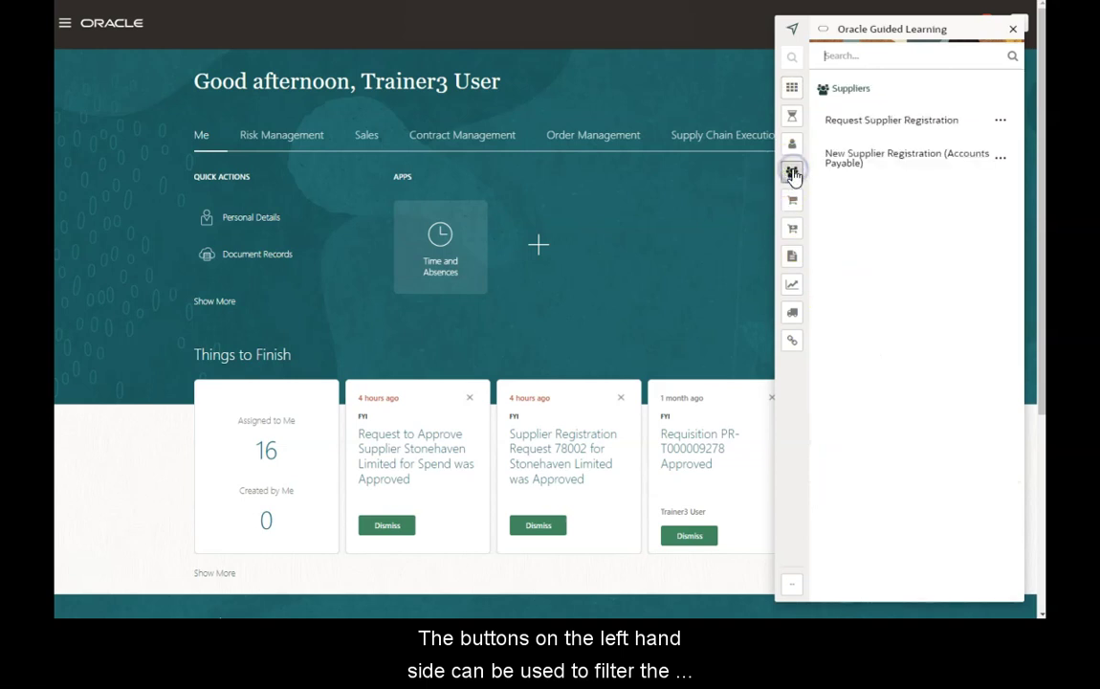
left_click(793, 202)
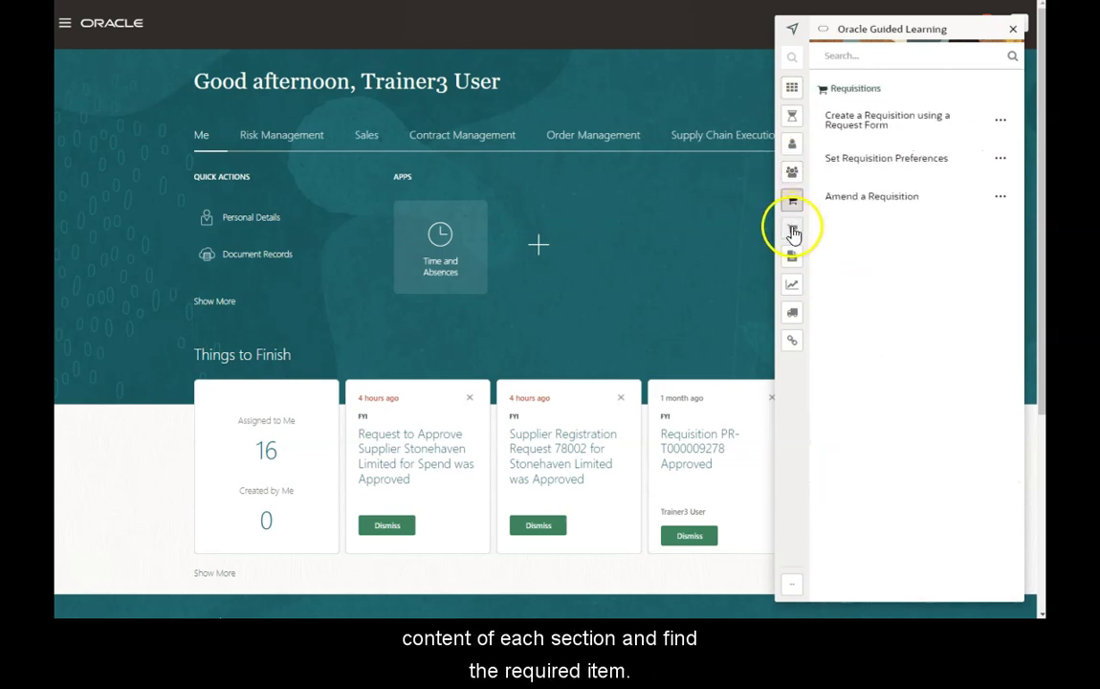
left_click(793, 229)
left_click(793, 256)
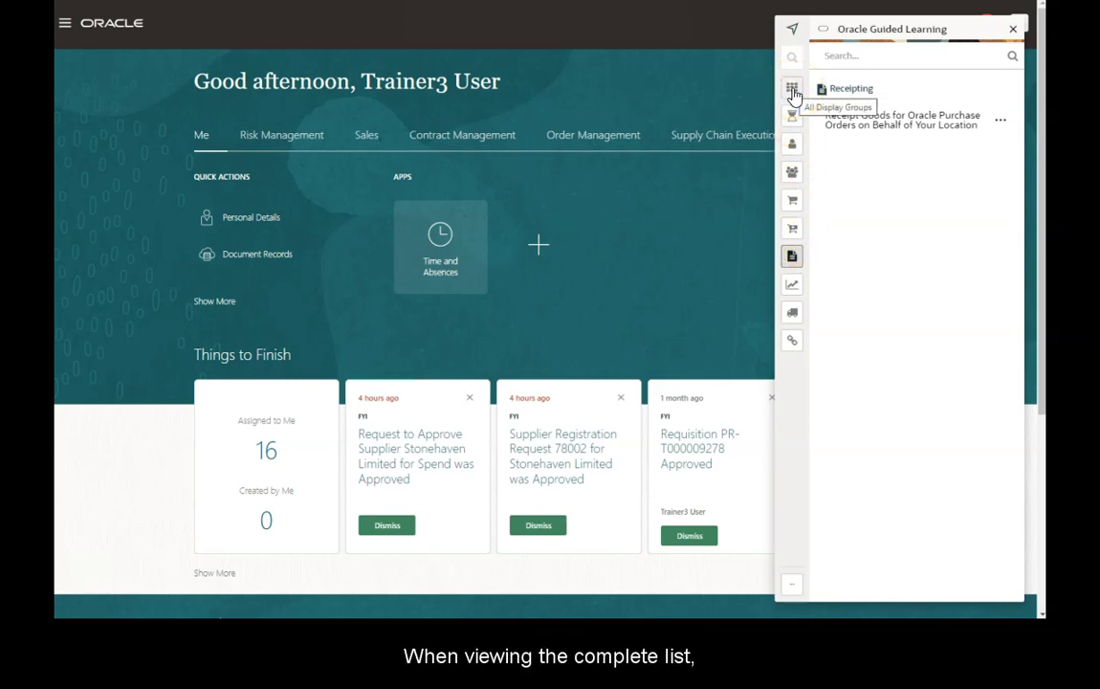
left_click(793, 90)
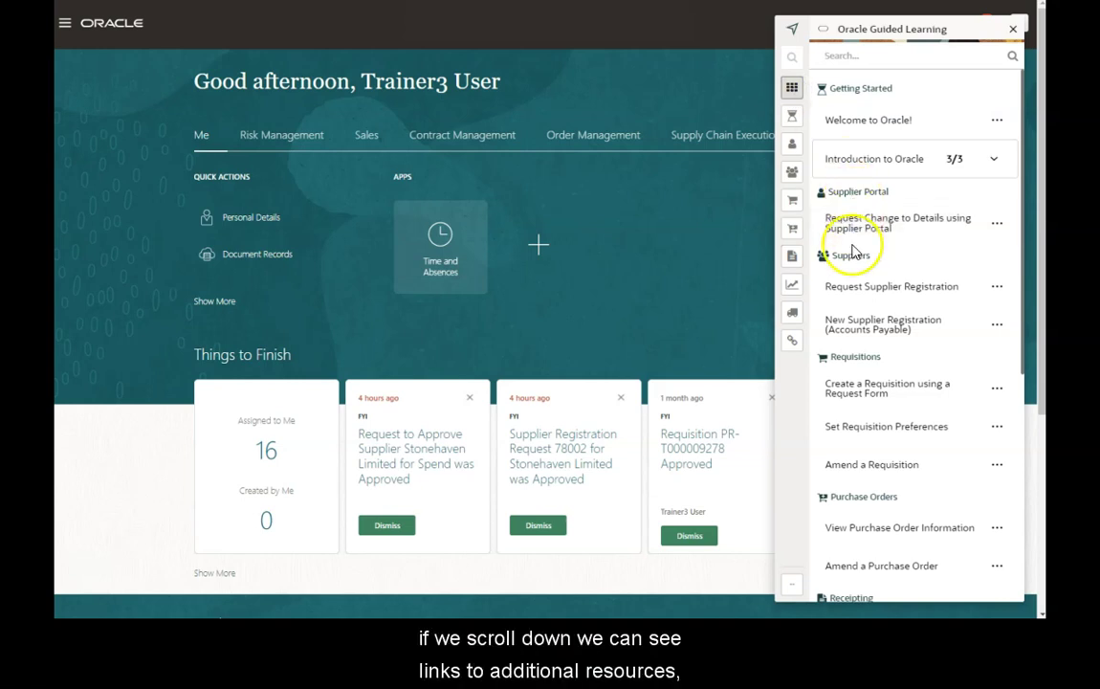
scroll(873, 273, "down", 5)
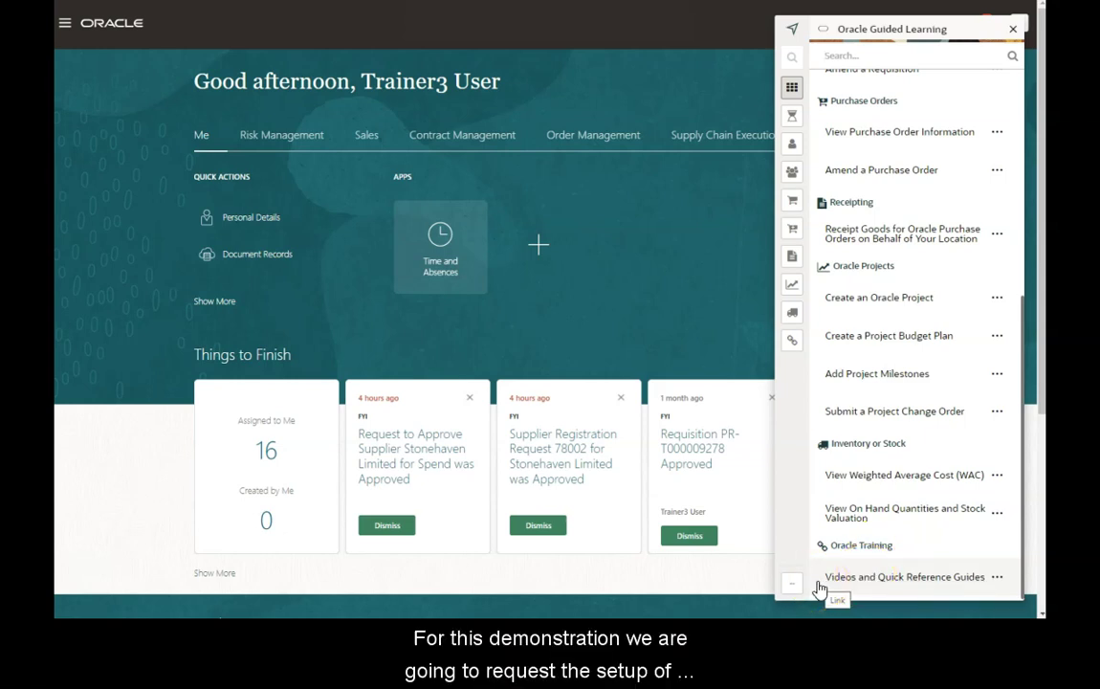
Step: Start the Request Supplier Registration guide from the Suppliers group and follow it to the Suppliers app under Procurement
left_click(792, 178)
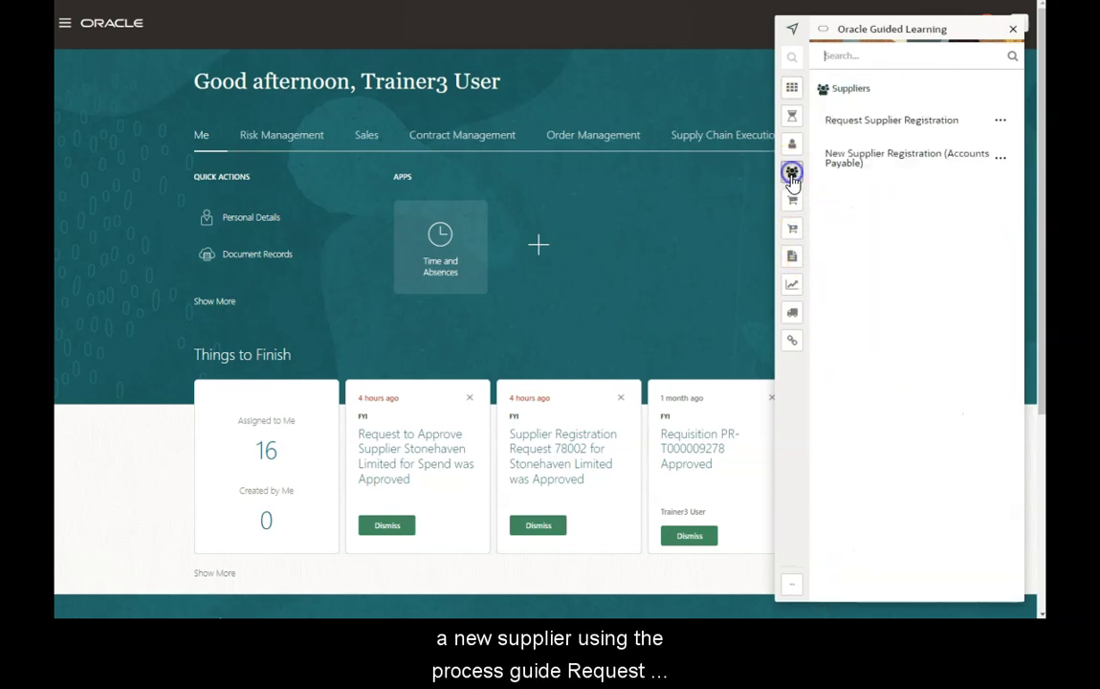
left_click(877, 120)
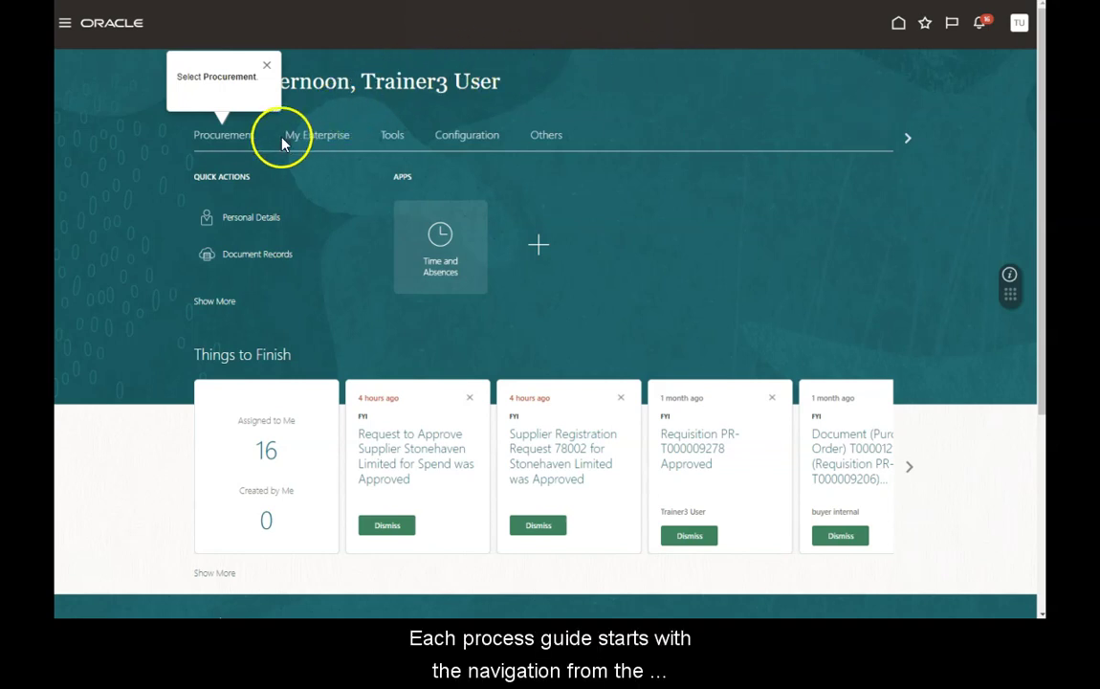
left_click(246, 140)
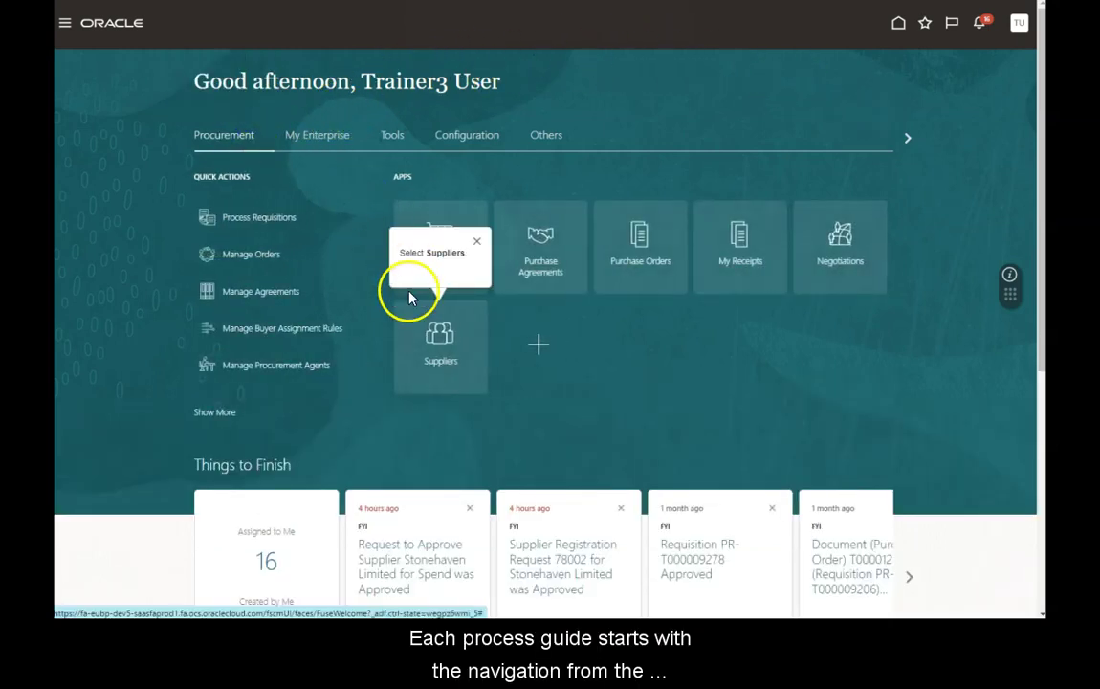
left_click(438, 345)
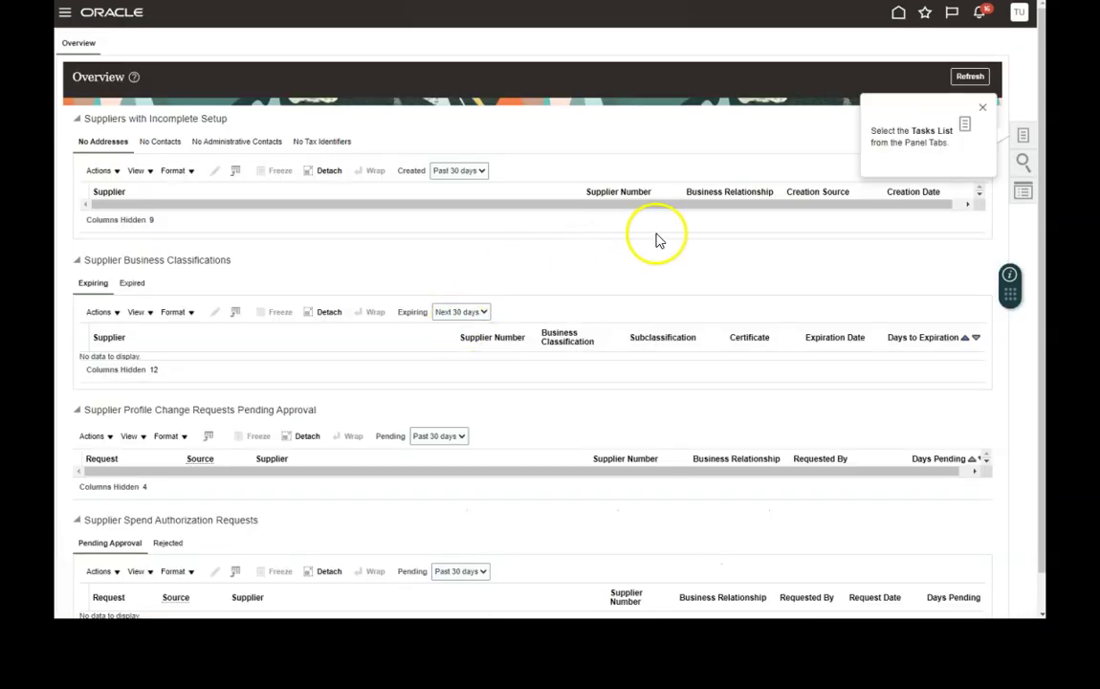
Step: Open the Register Supplier form from the supplier tasks and continue past the guide's introductory notes
left_click(1025, 135)
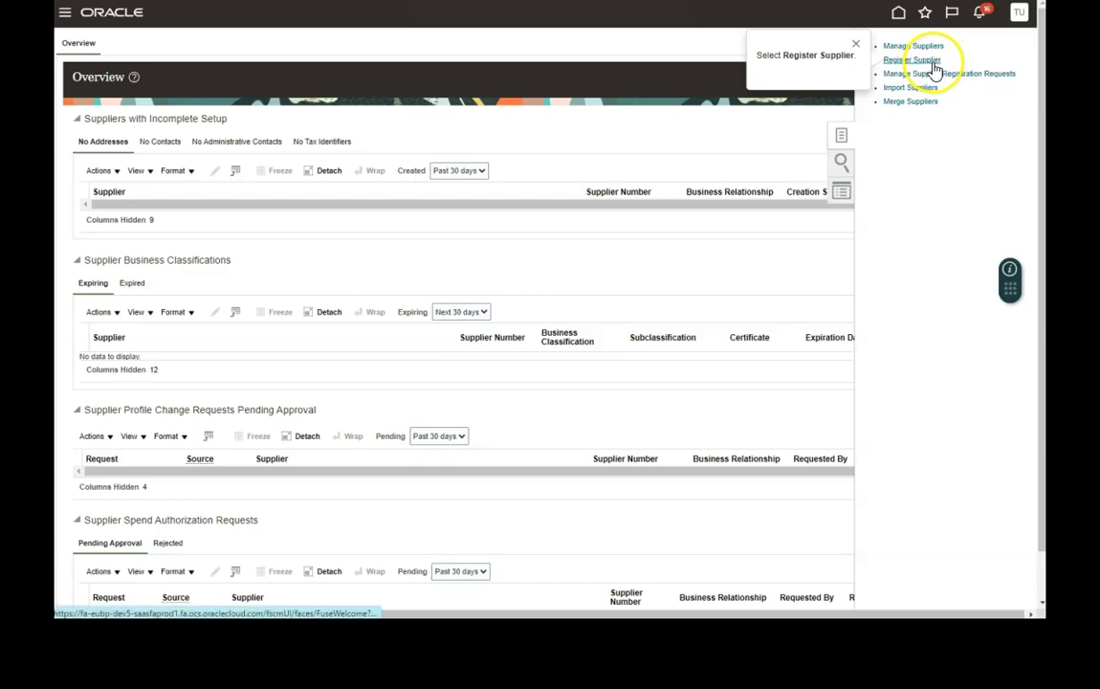
left_click(929, 61)
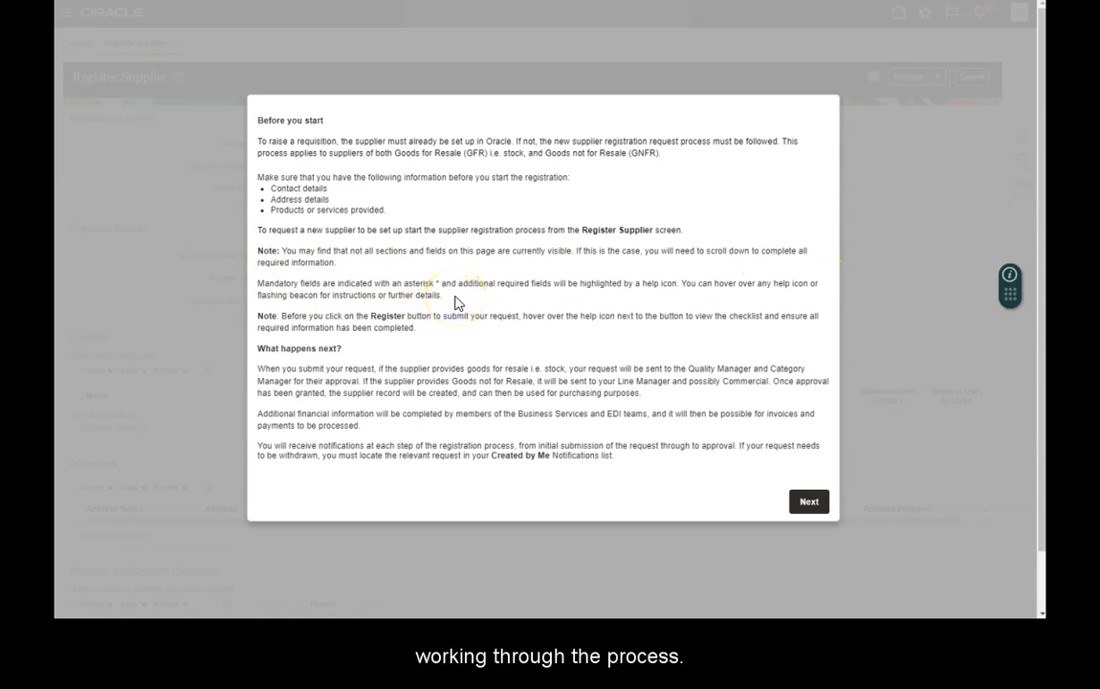
left_click(809, 503)
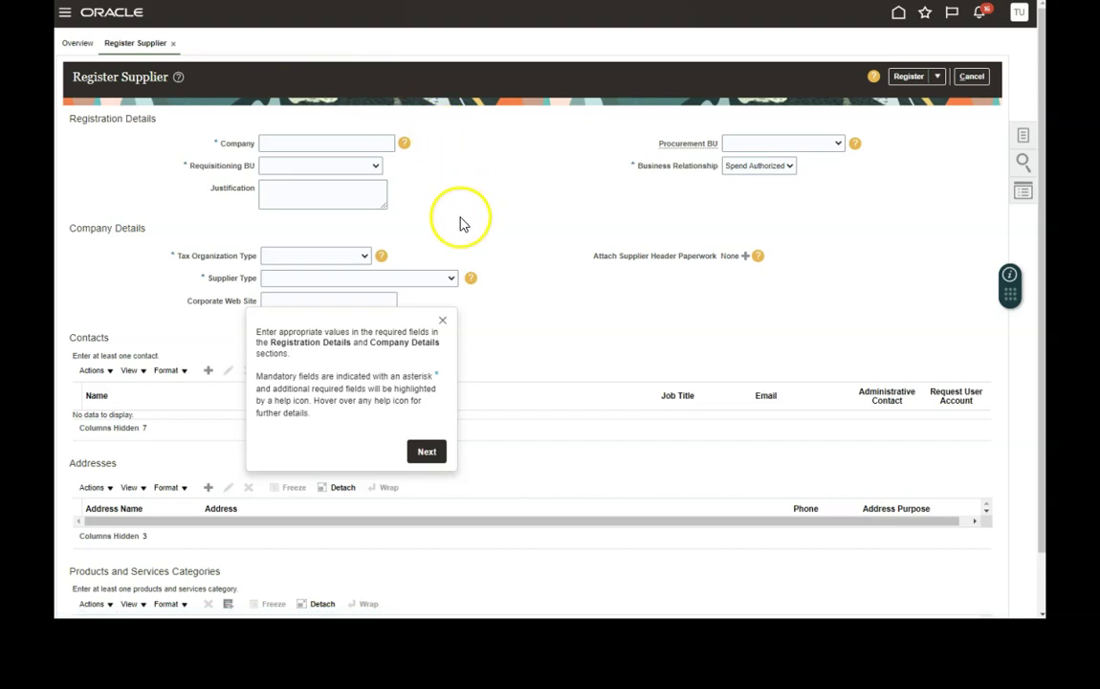
Step: Enter company D M Gow Ltd, Requisitioning BU Travis Perkins Trading Company, Procurement BU TP Shared Service Procurement, tax organization Corporation and supplier type GNFR - OTHER SERVICE PROVIDER
mouse_move(470, 279)
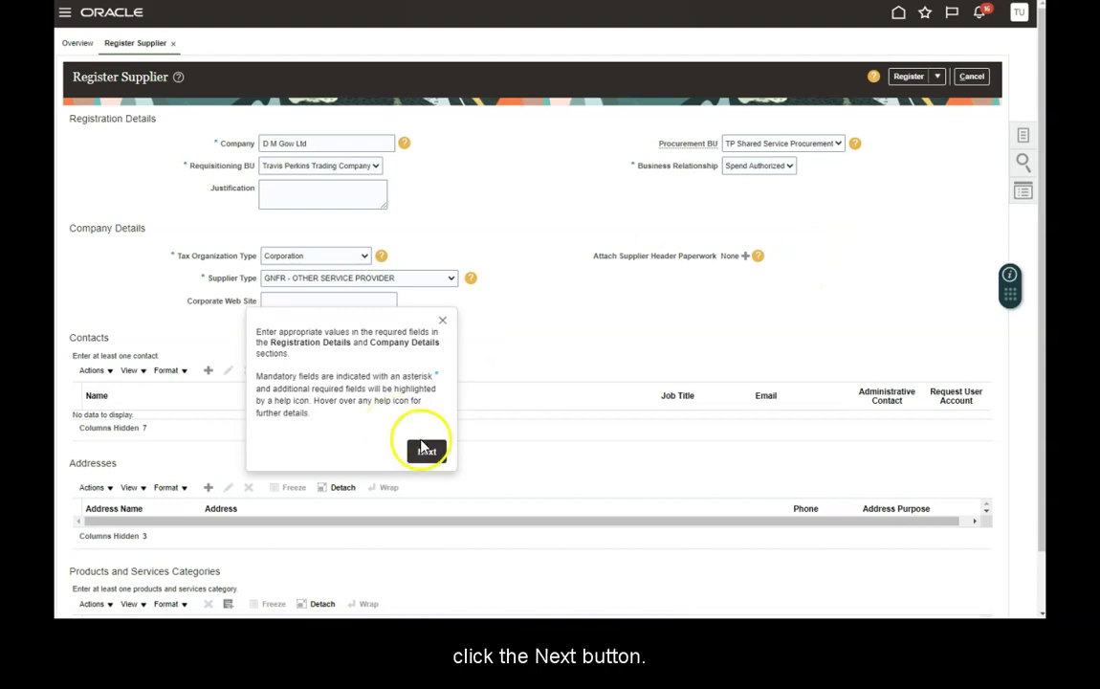
left_click(431, 451)
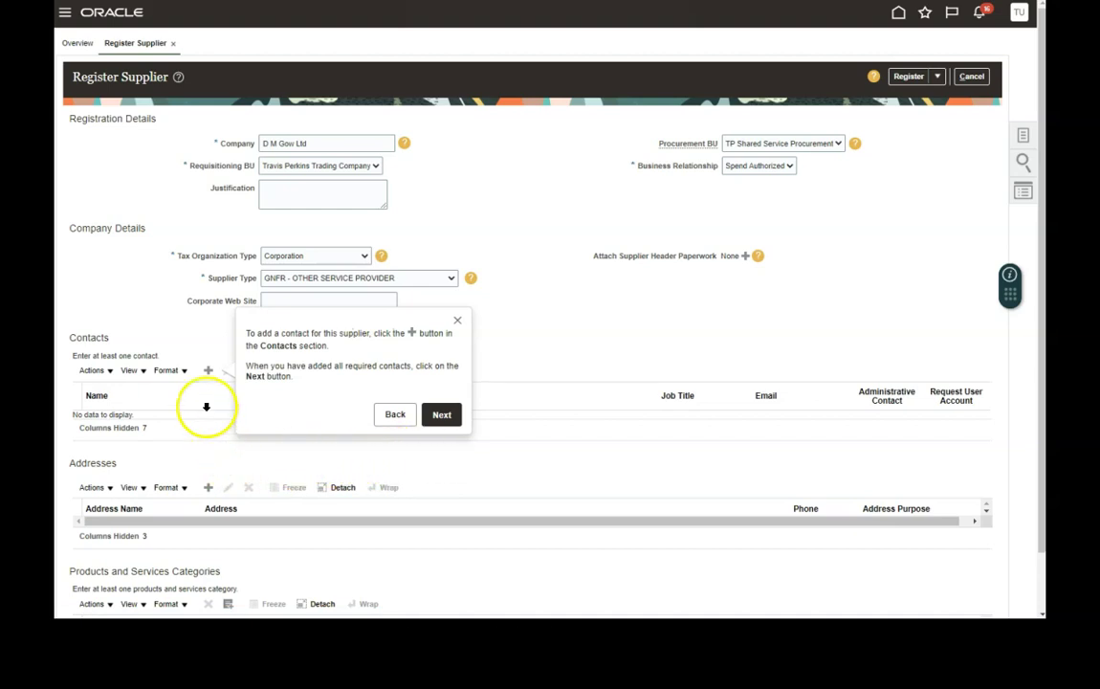
Step: Add a supplier contact with the first name, last name, phone number and e-mail filled in, and advance the guide to the address stage
left_click(209, 371)
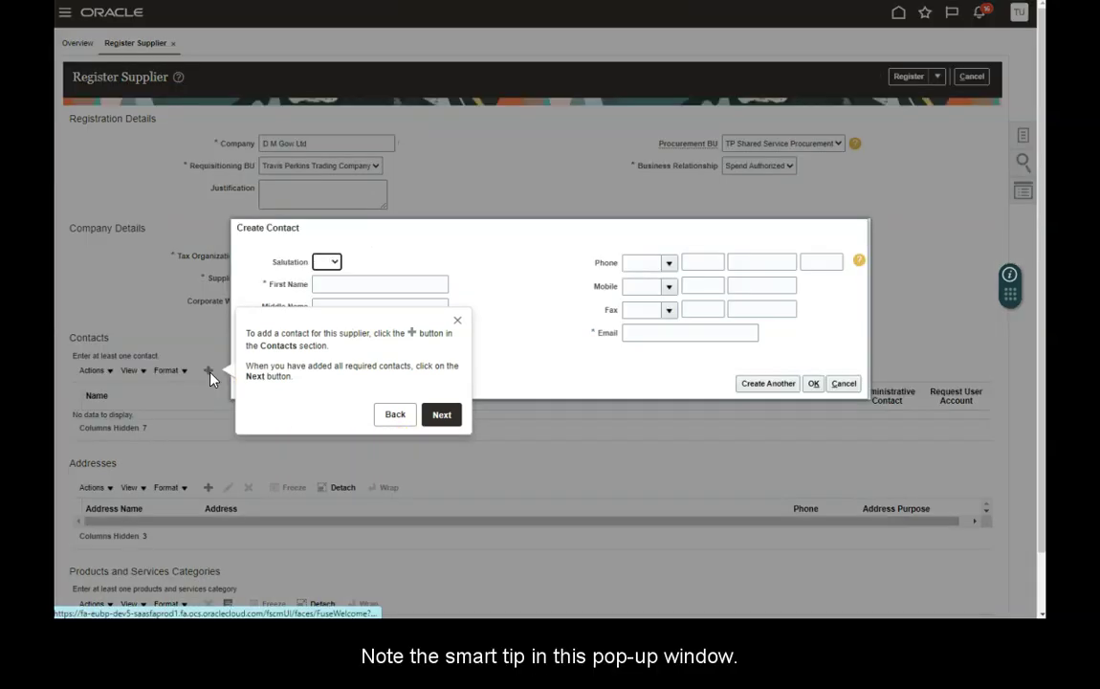
mouse_move(858, 266)
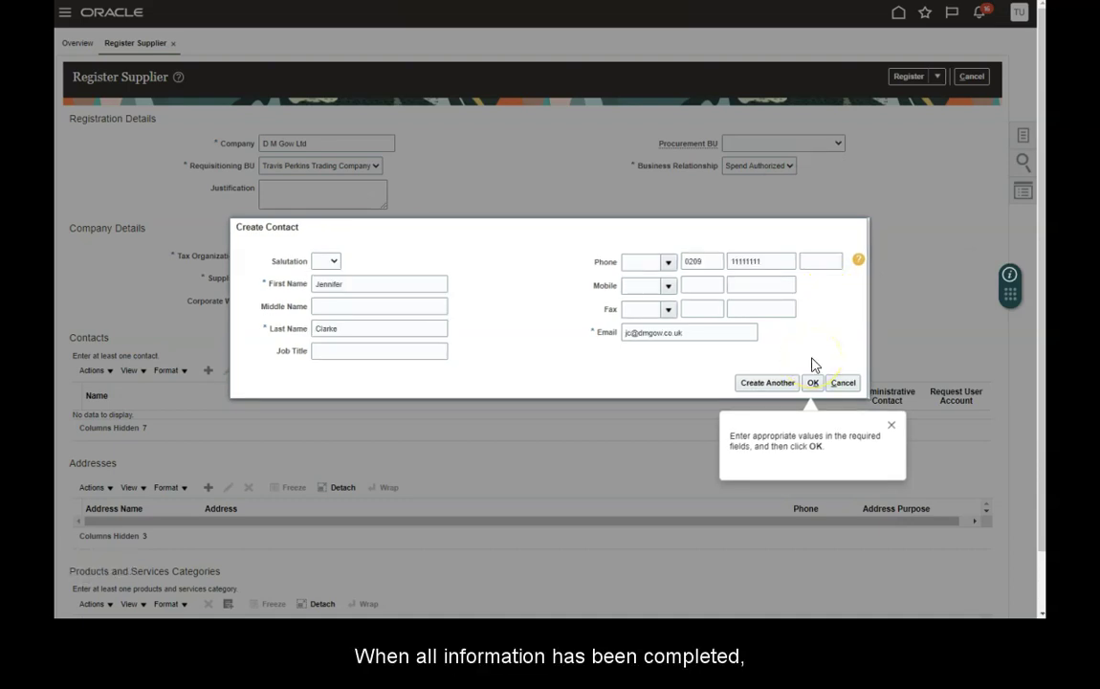
left_click(812, 383)
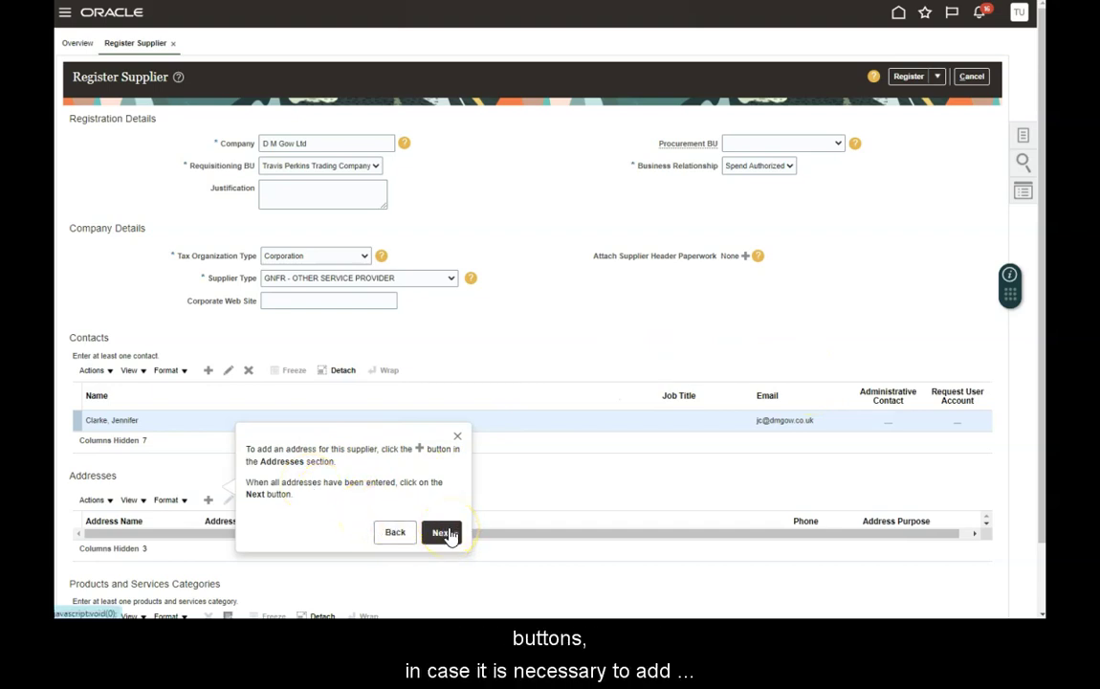
left_click(393, 533)
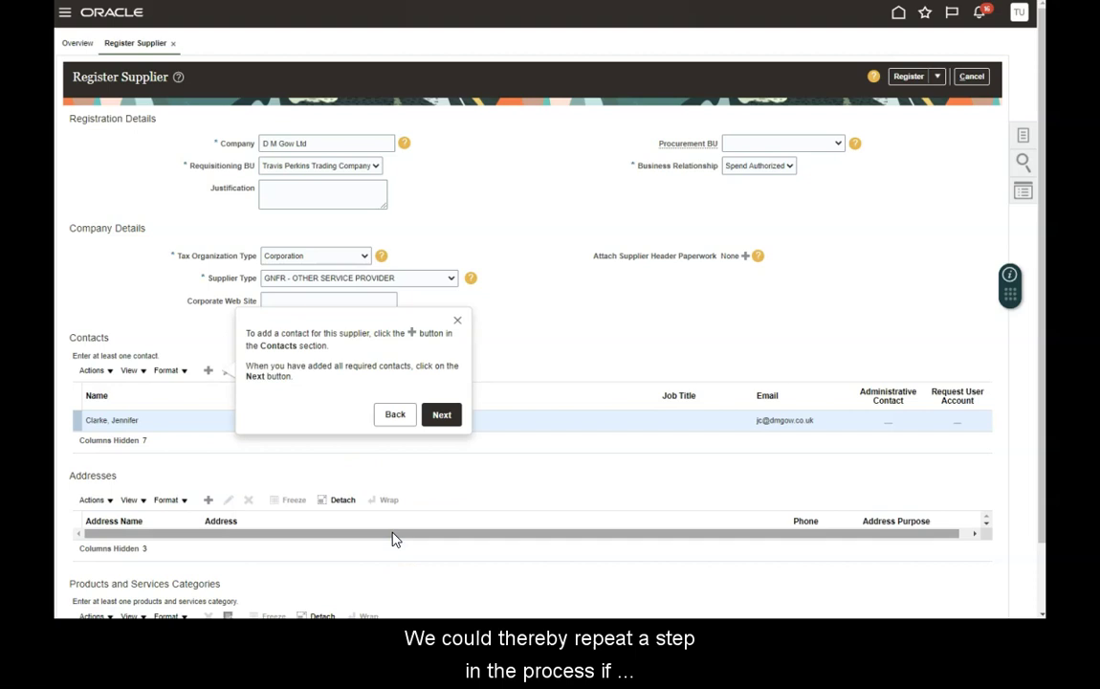
left_click(442, 415)
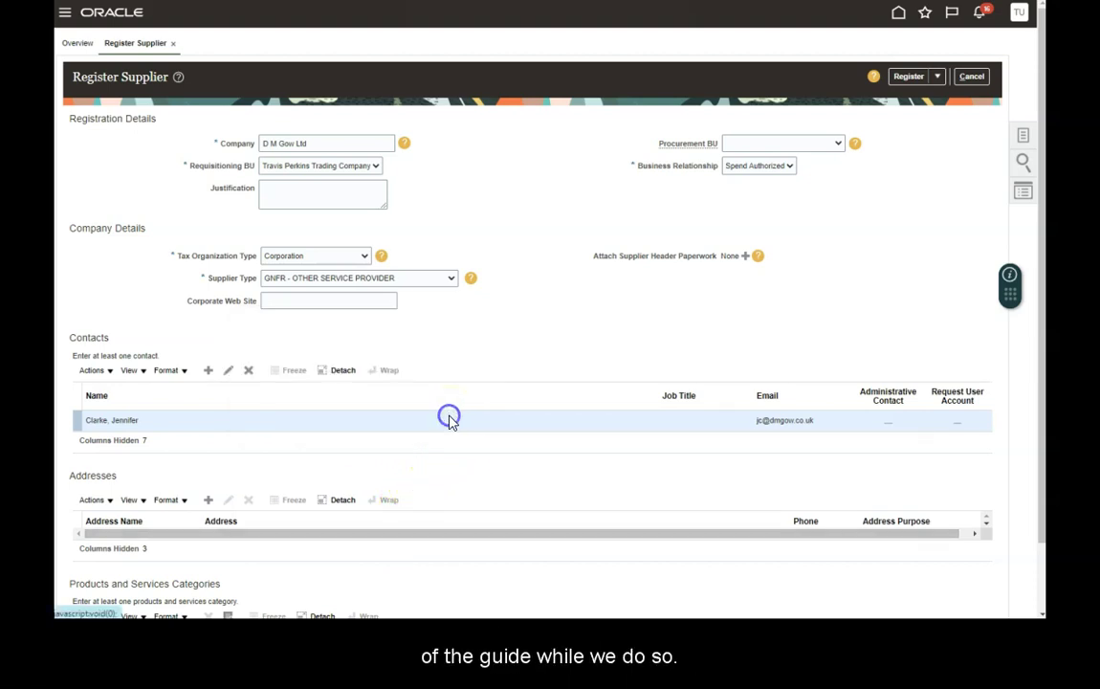
Step: Create a United Kingdom supplier address for Ordering with its name, first address line and postcode, and link the supplier contact to it
left_click(208, 499)
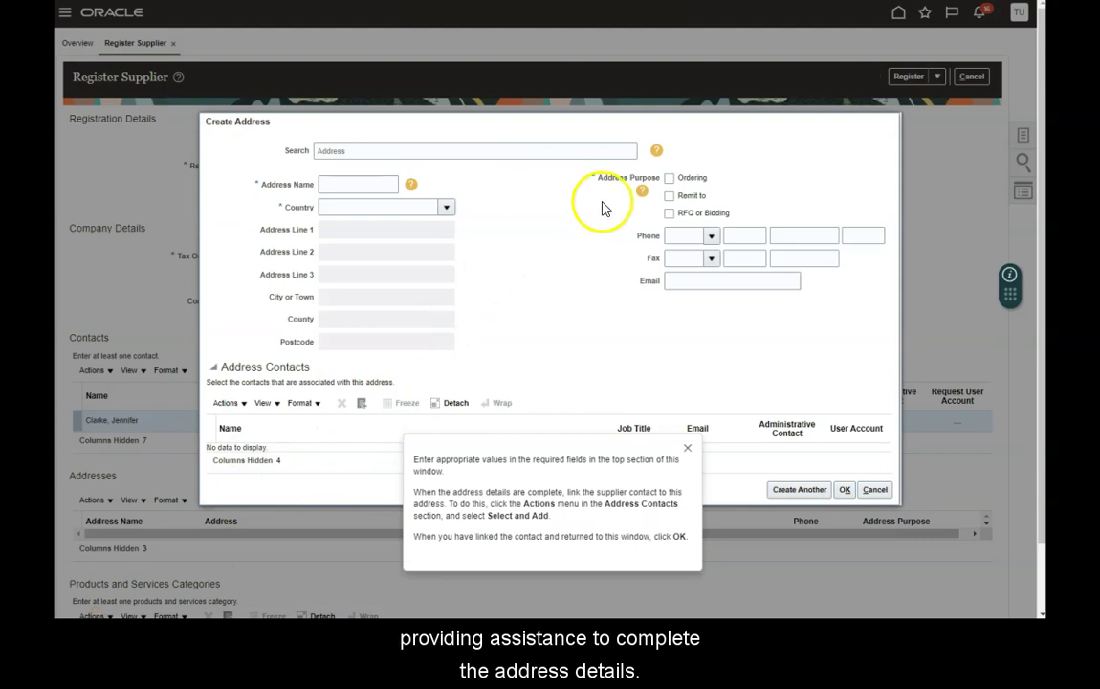
mouse_move(642, 192)
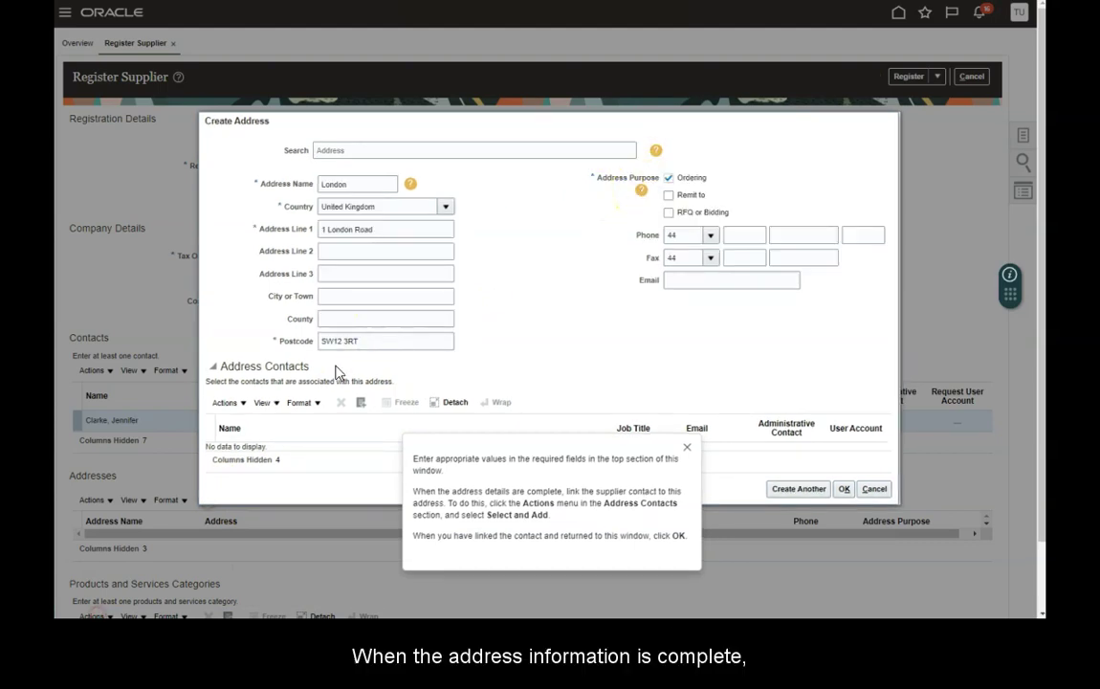
left_click(227, 402)
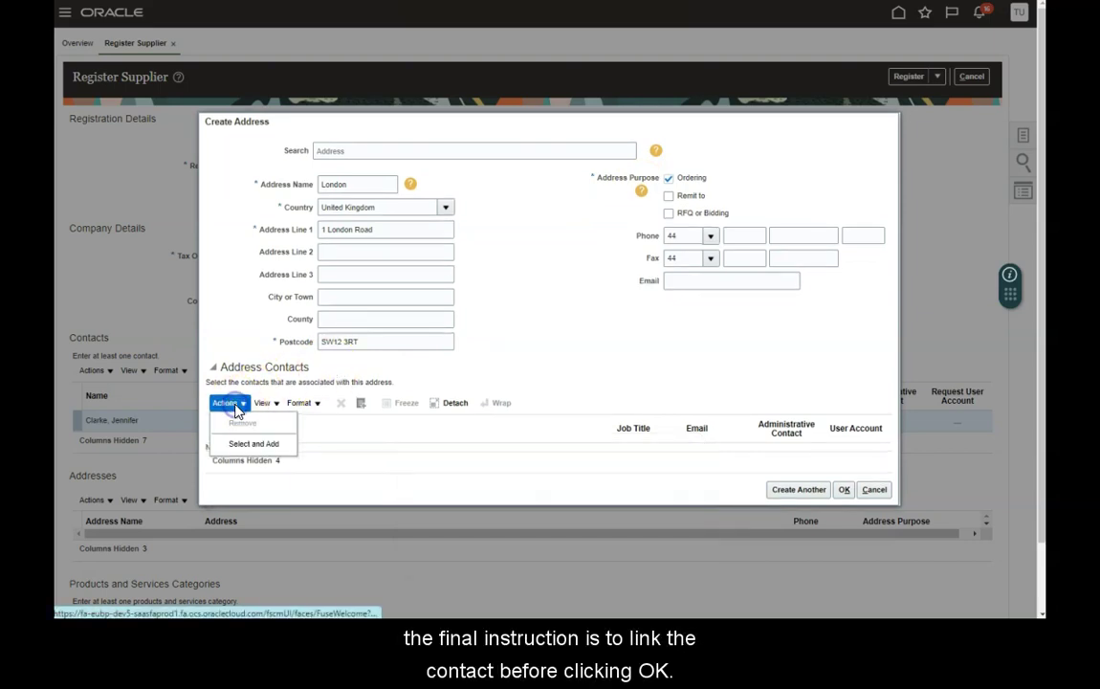
left_click(235, 444)
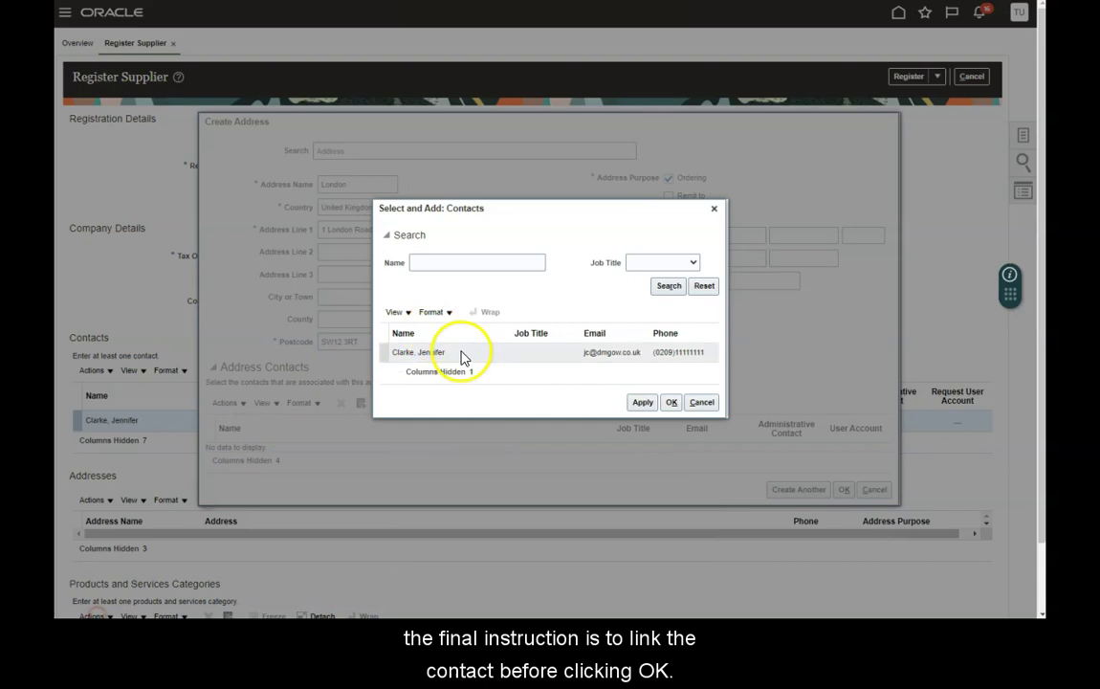
left_click(462, 354)
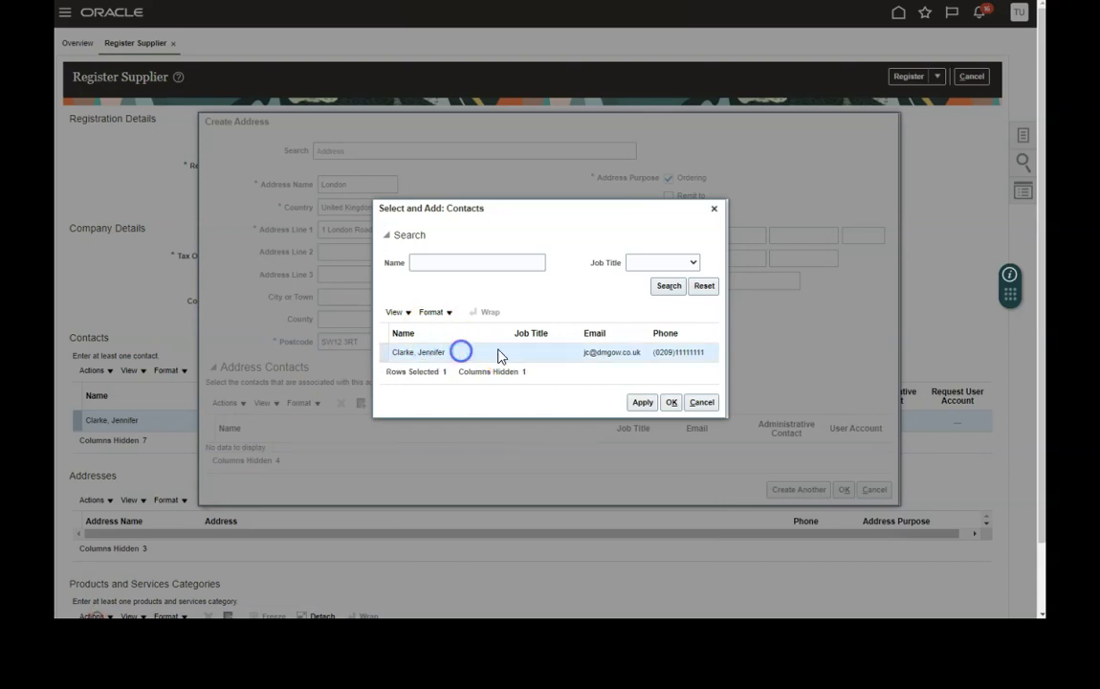
left_click(671, 402)
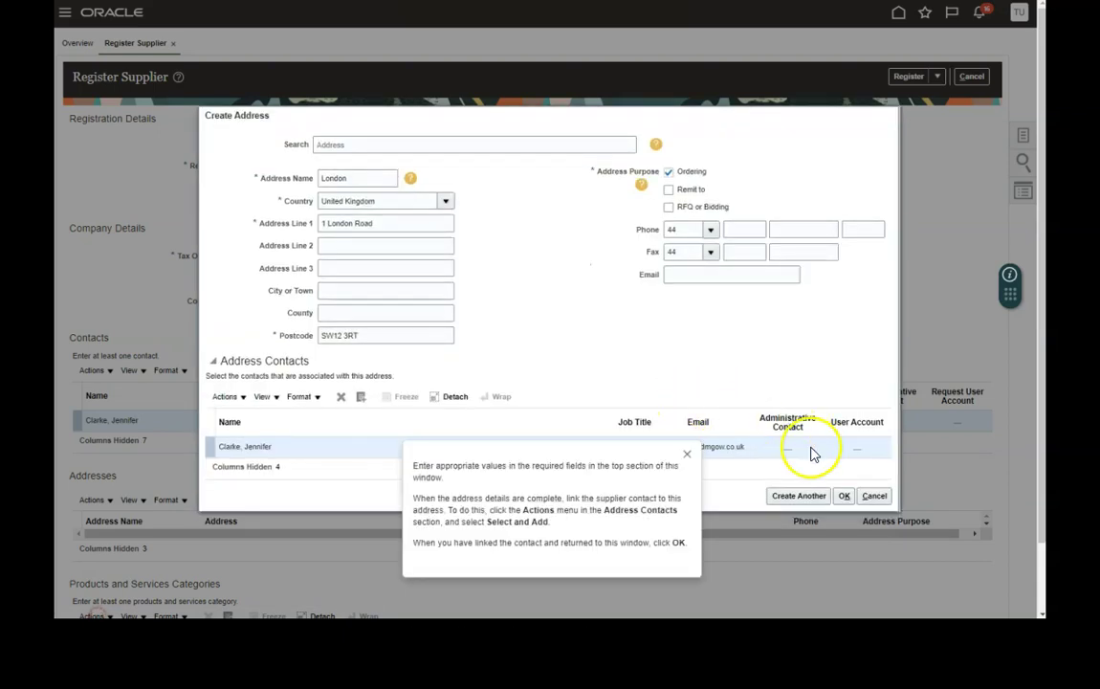
left_click(845, 497)
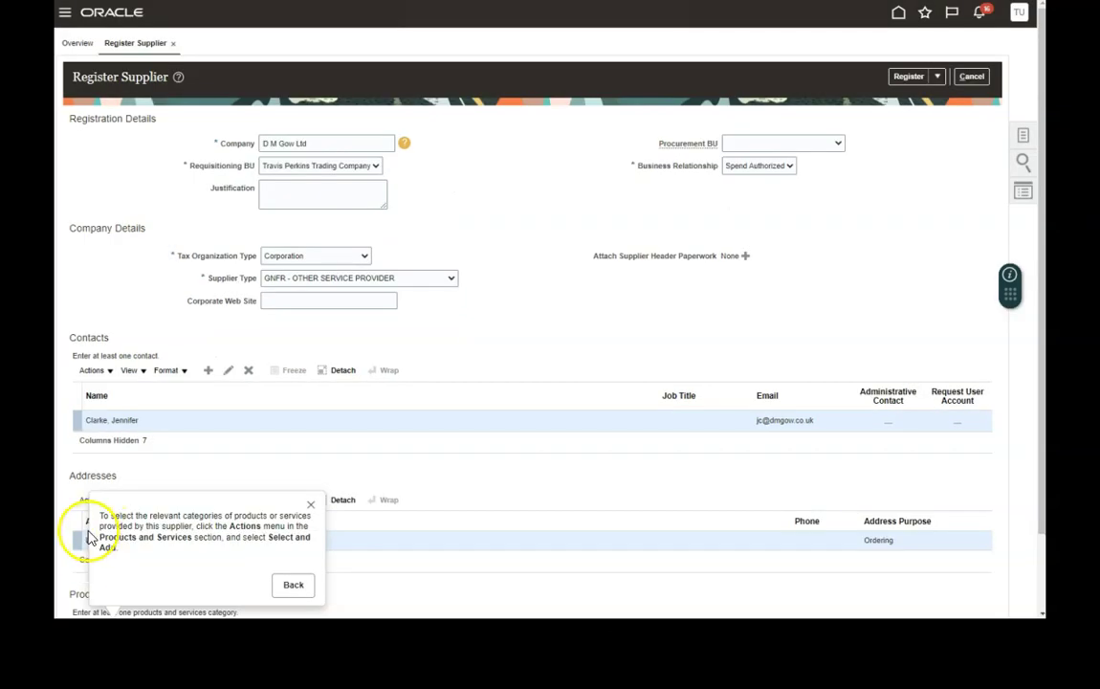
Step: Add the AUDIT PROVISION category to the supplier's Products and Services Categories
scroll(165, 543, "down", 2)
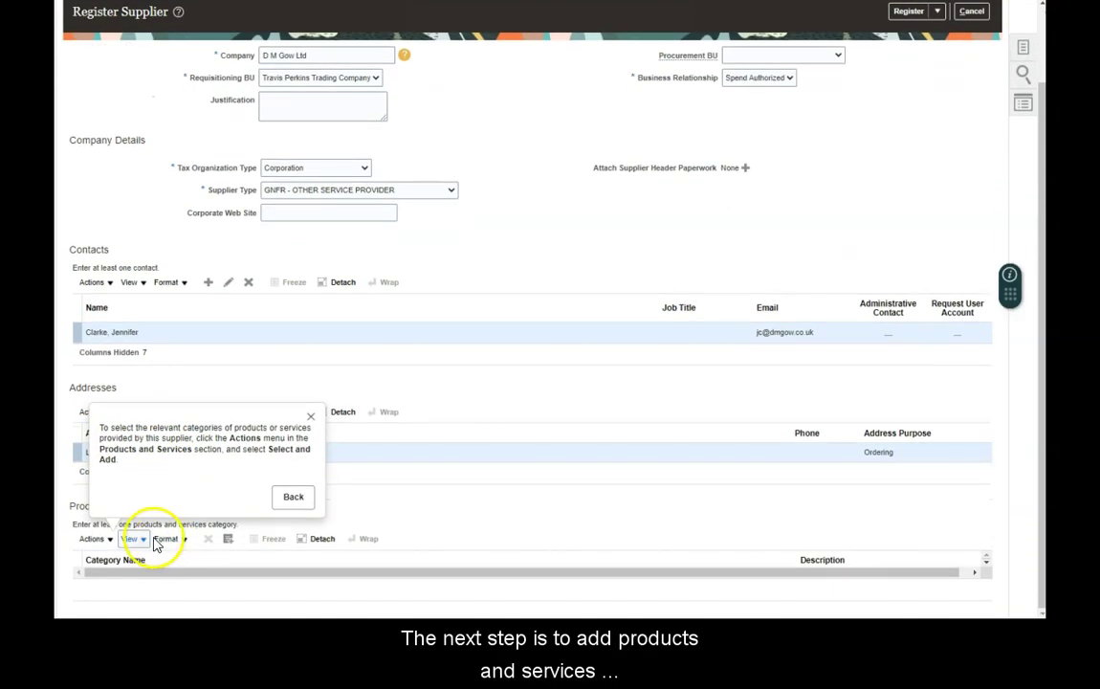
left_click(100, 540)
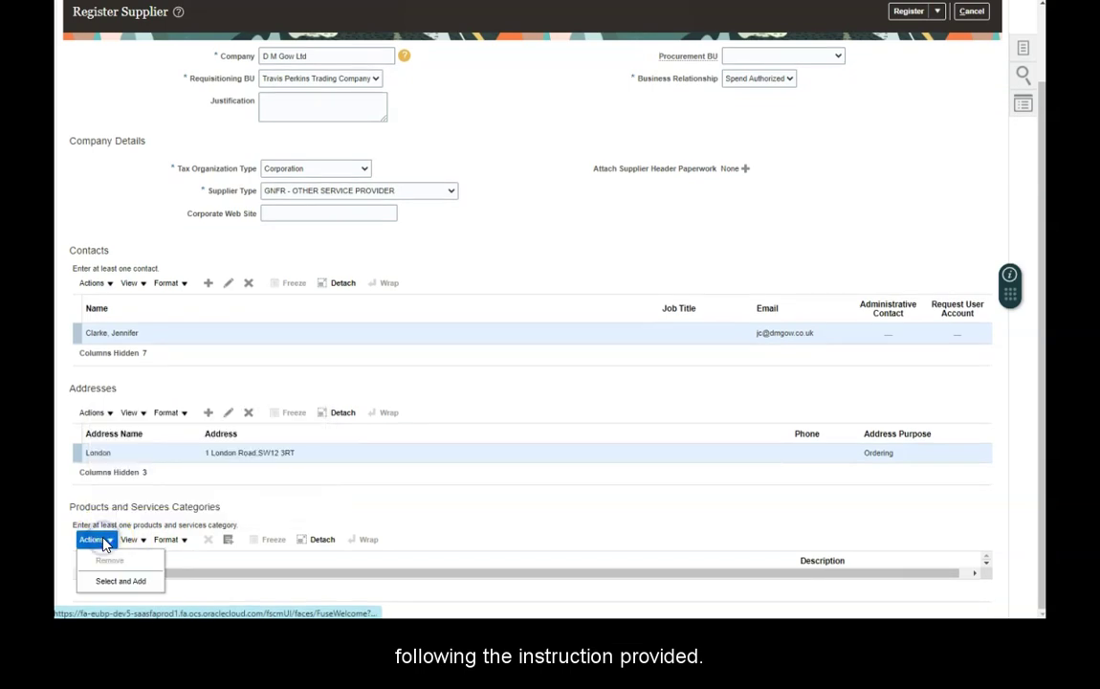
left_click(114, 578)
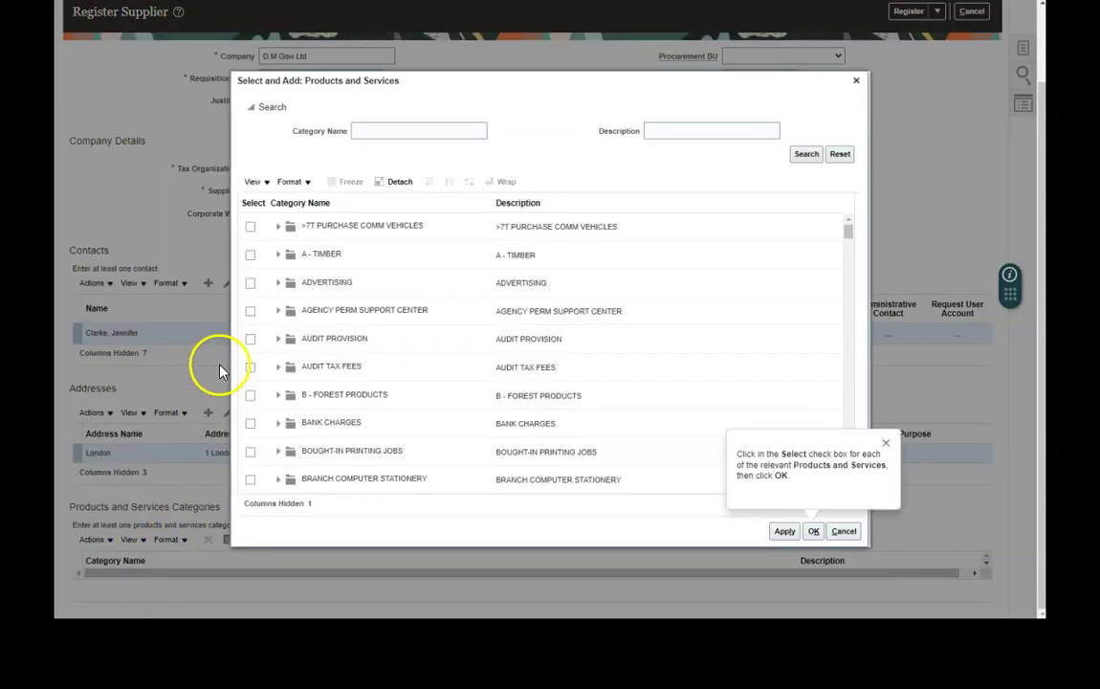
left_click(250, 339)
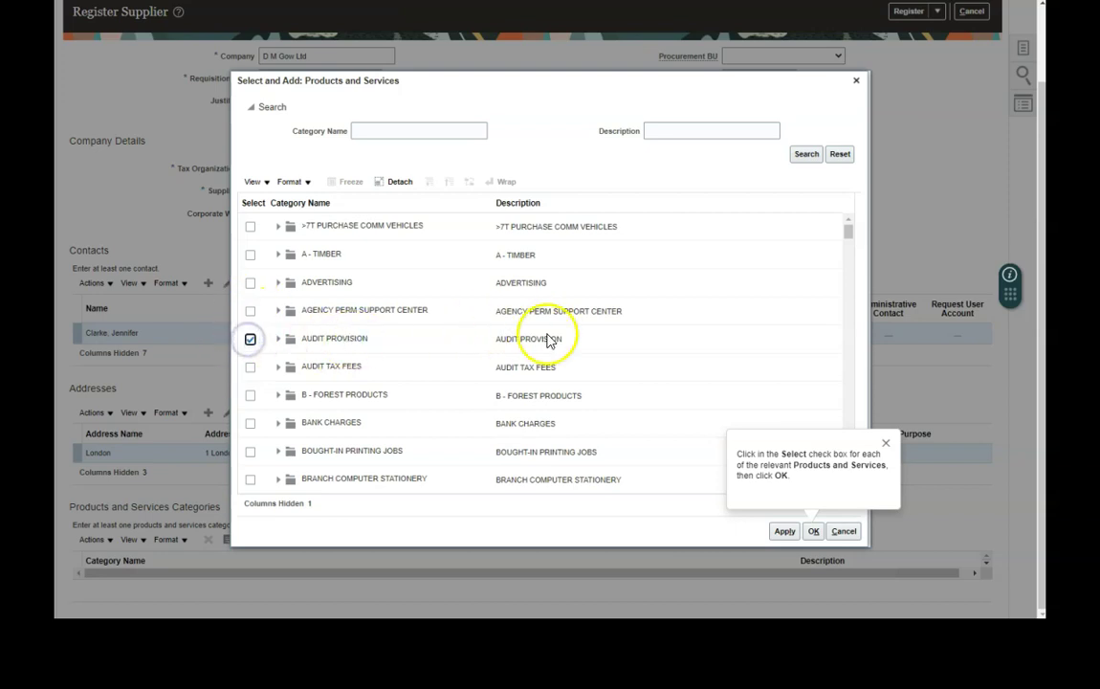
left_click(814, 534)
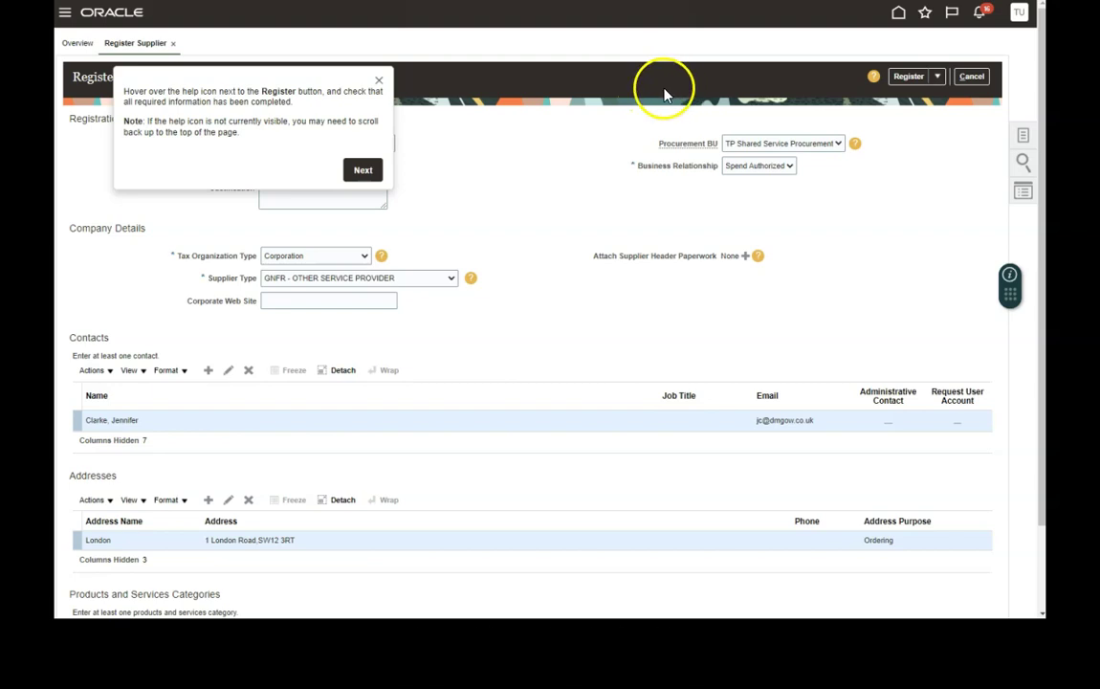
Step: Review the checklist of required registration details, submit the supplier registration request and acknowledge the confirmation
mouse_move(872, 80)
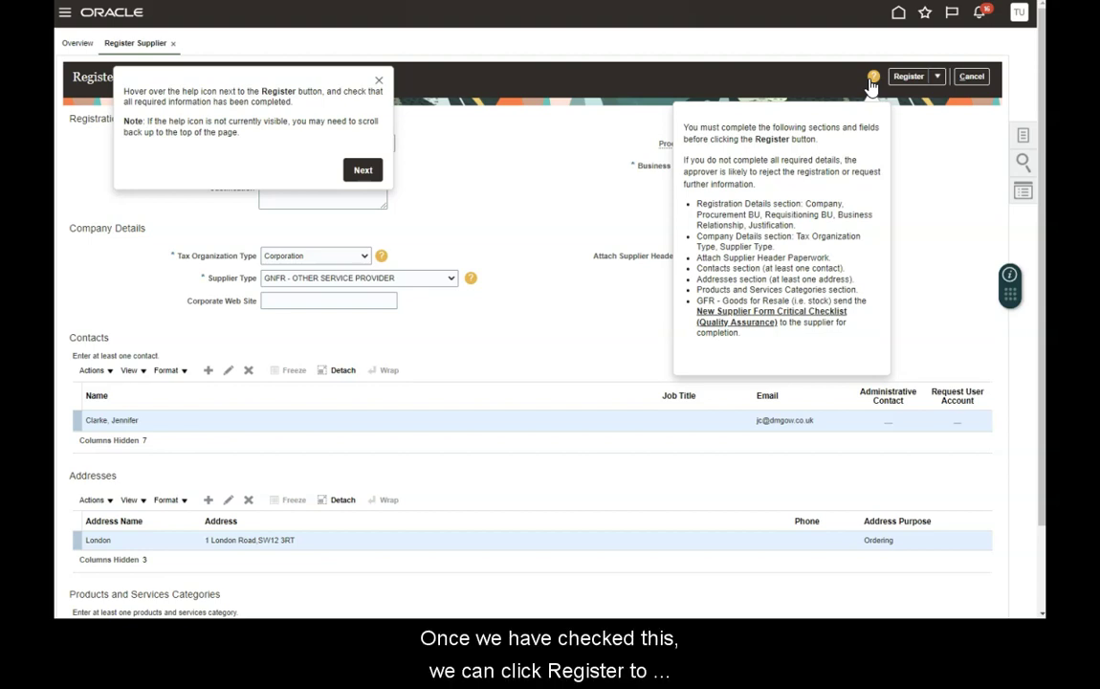
left_click(367, 173)
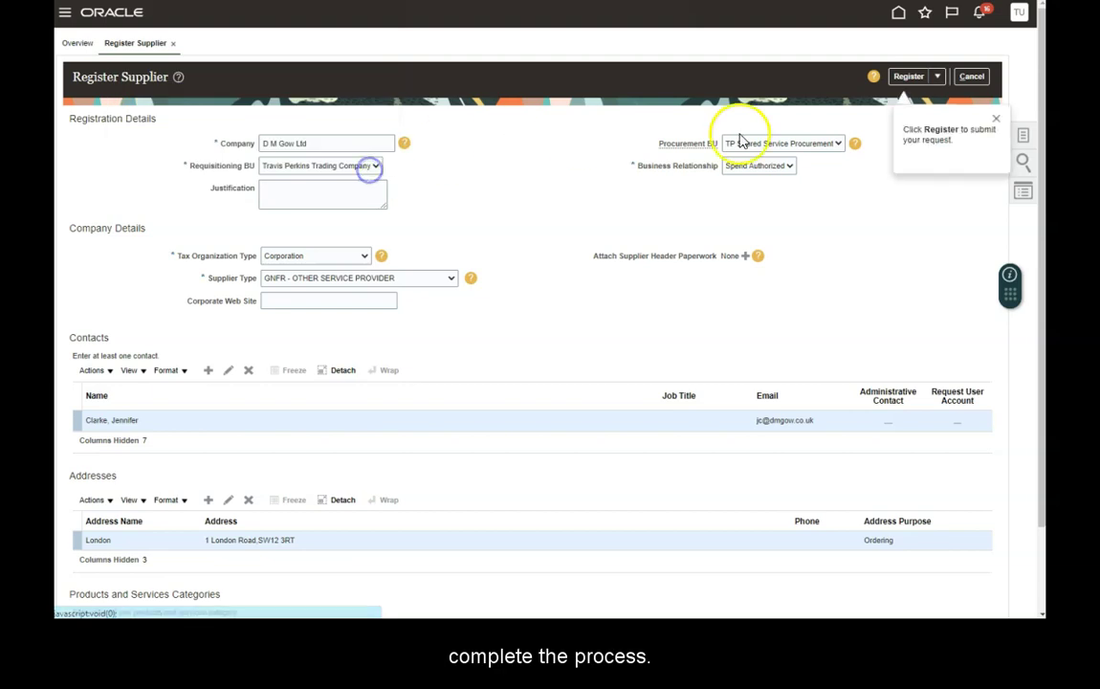
left_click(910, 78)
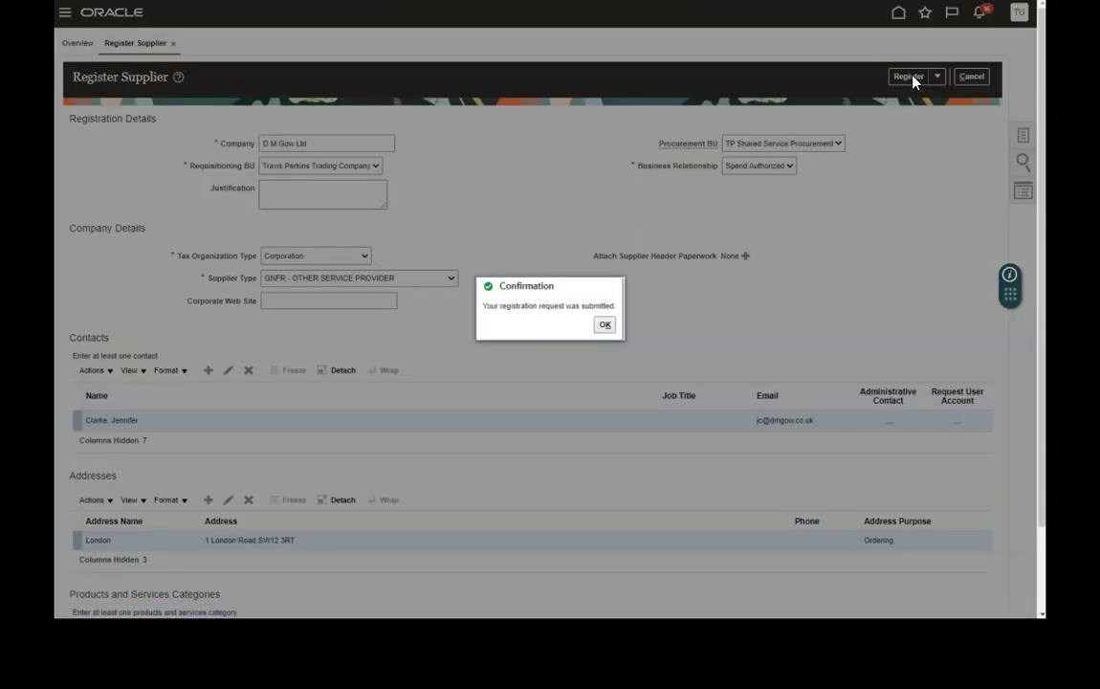
left_click(604, 325)
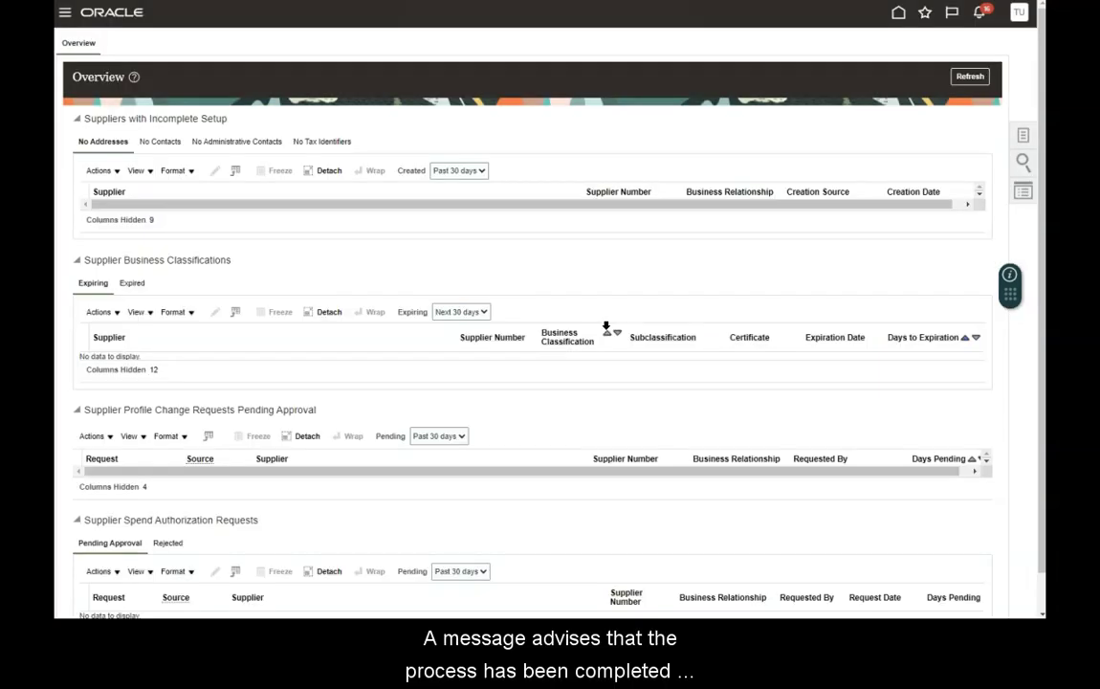